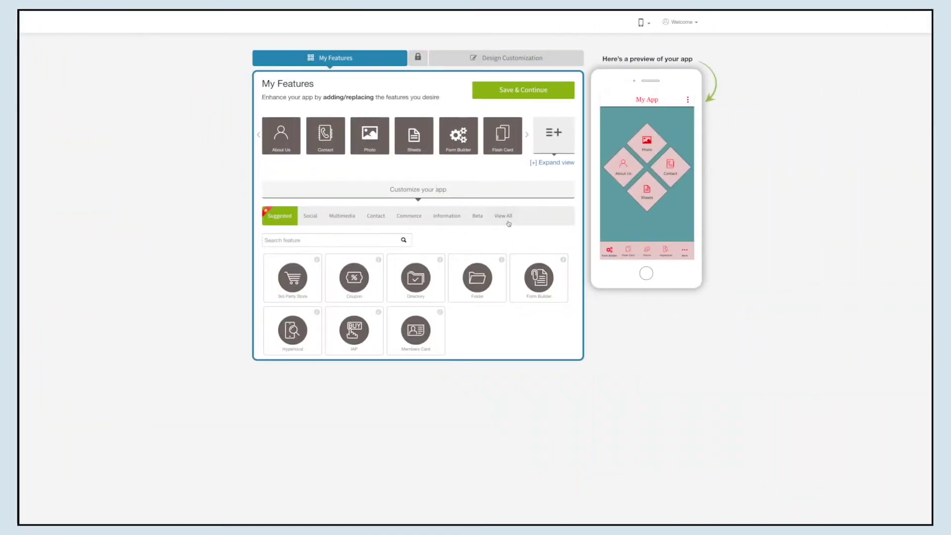
Search all features for 'Member' and add the Members Card feature to the app.
click(504, 216)
click(304, 241)
text(Member)
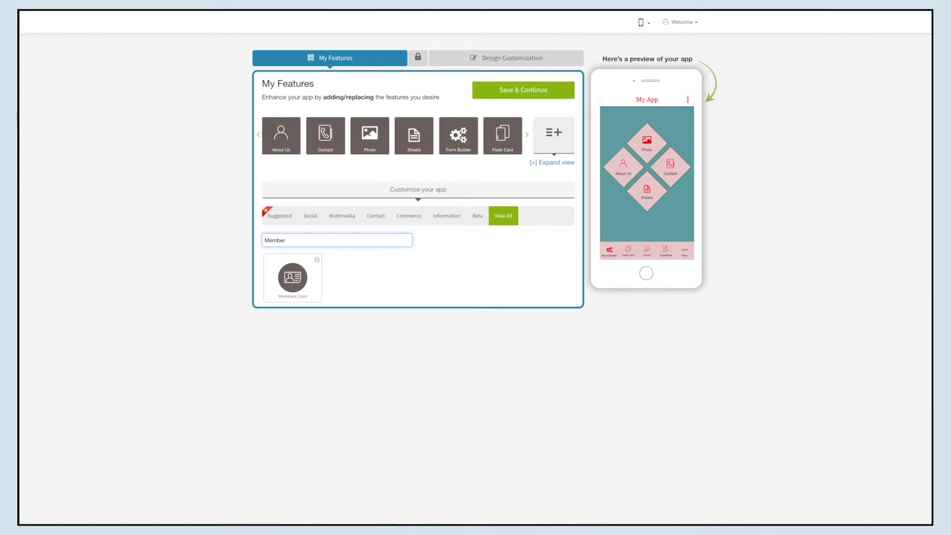
mouse_move(304, 280)
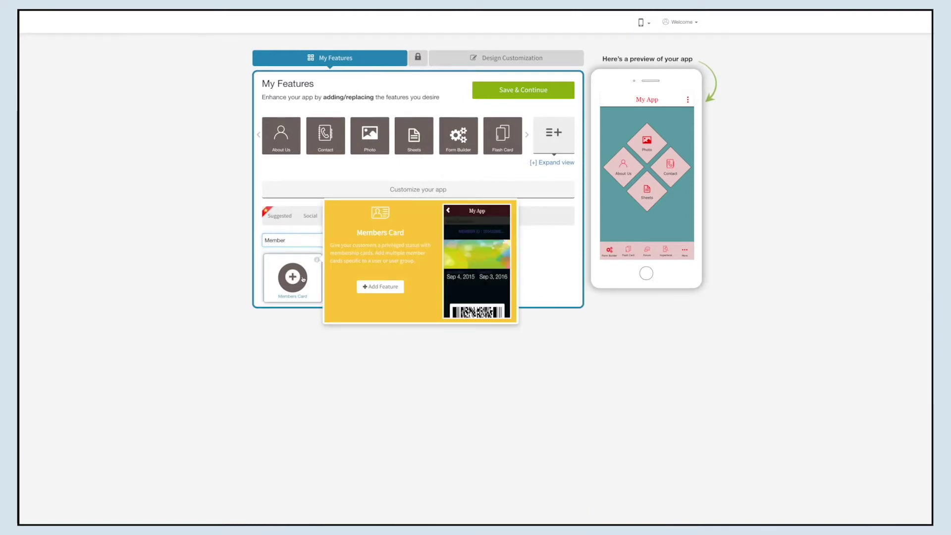
click(303, 279)
click(355, 210)
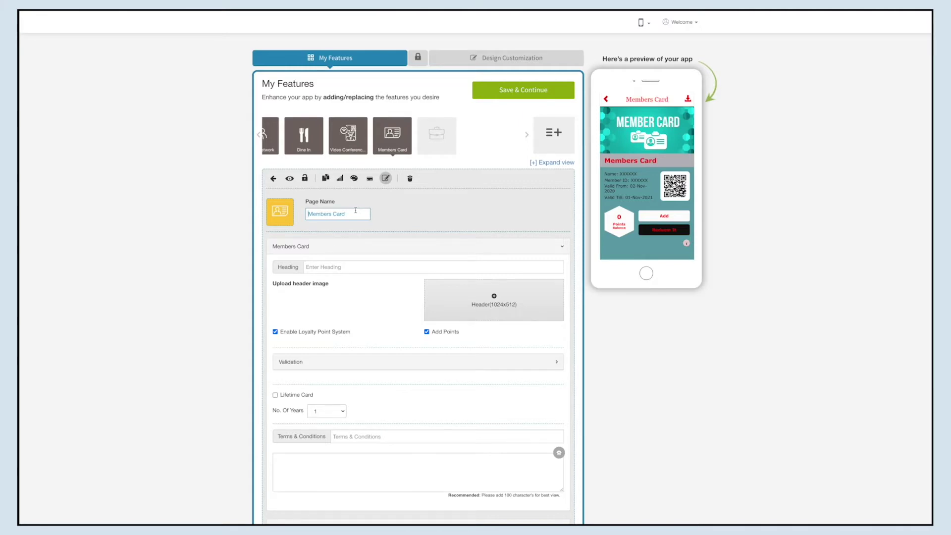
click(287, 217)
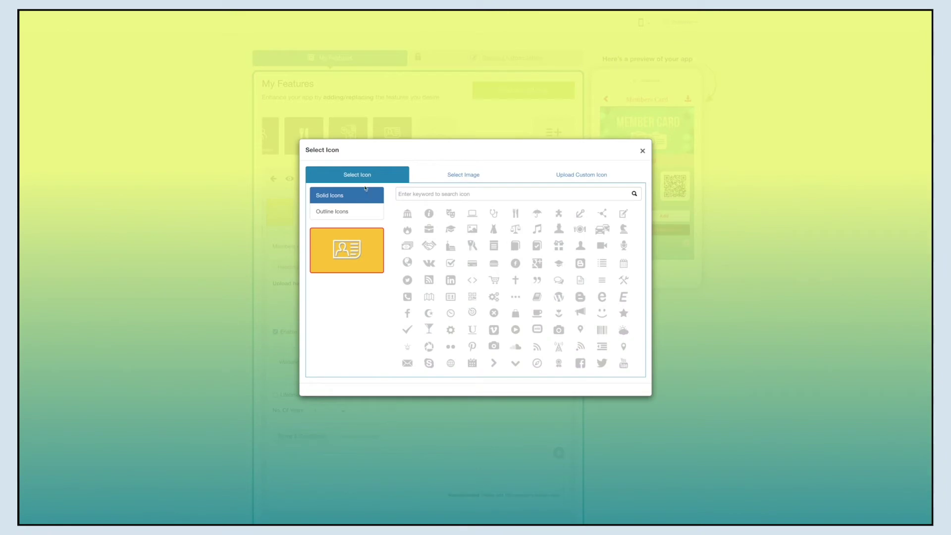
click(356, 212)
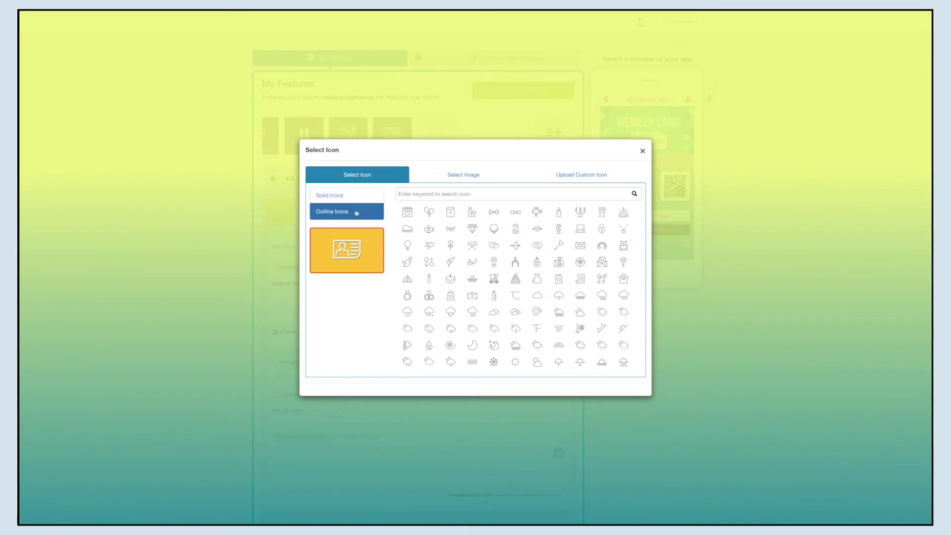
click(455, 180)
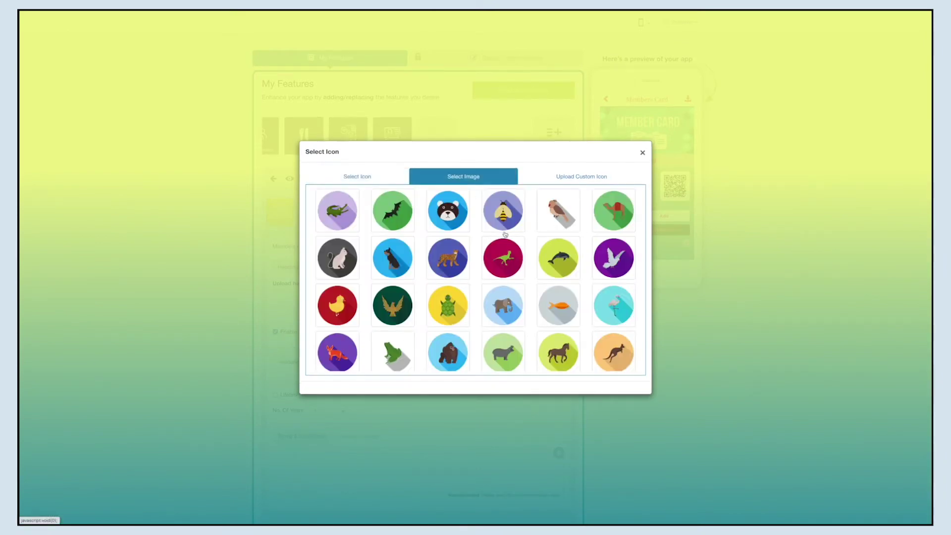
click(584, 181)
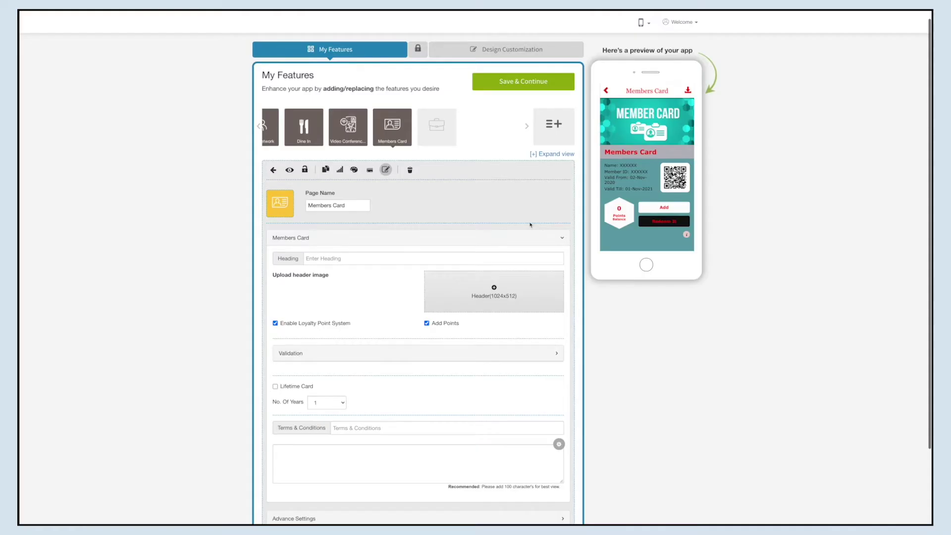
Enter 'Testing' as the Members Card heading.
scroll(530, 225, down, 1)
click(345, 241)
text(Testing)
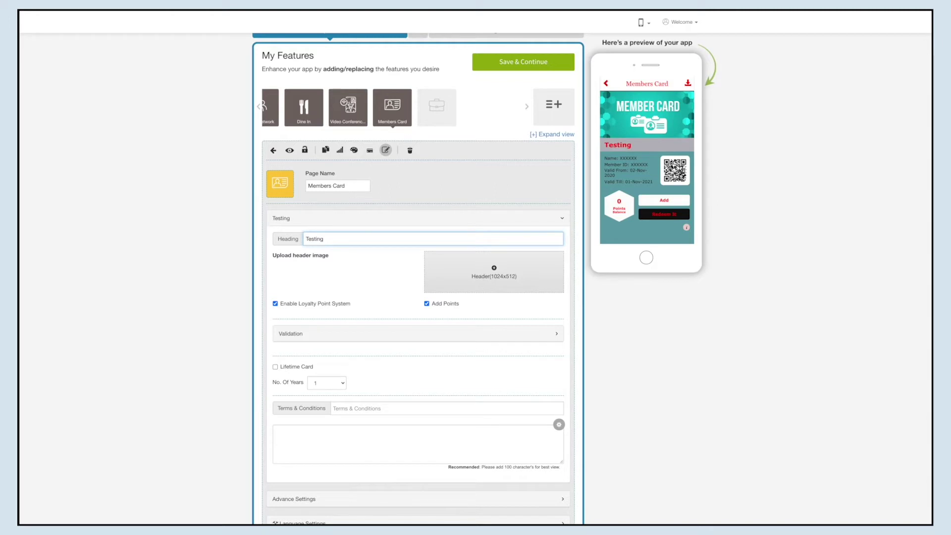
click(345, 255)
scroll(329, 196, down, 3)
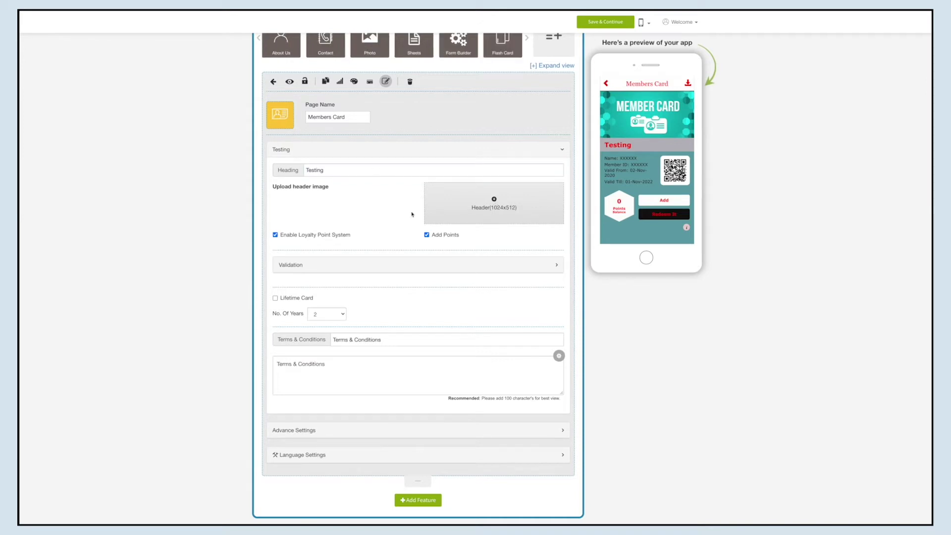
click(276, 234)
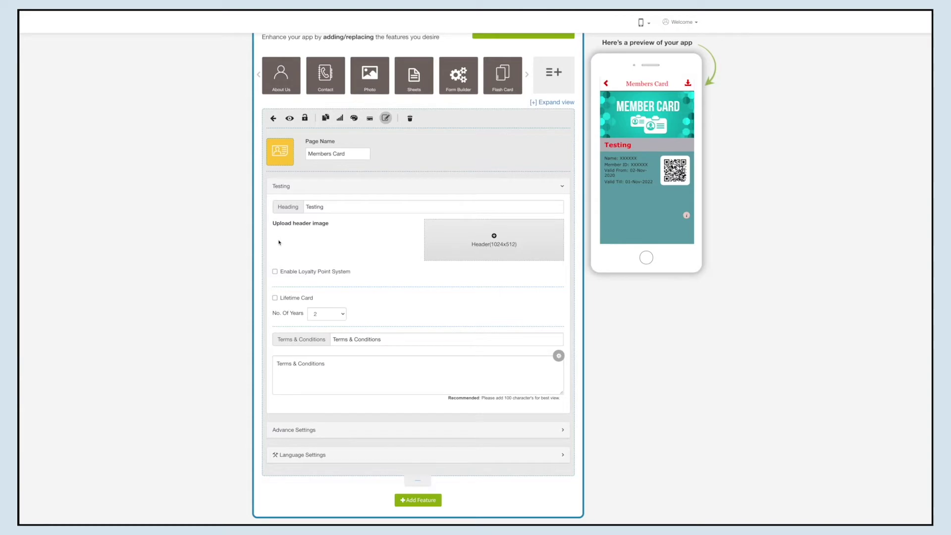
click(276, 272)
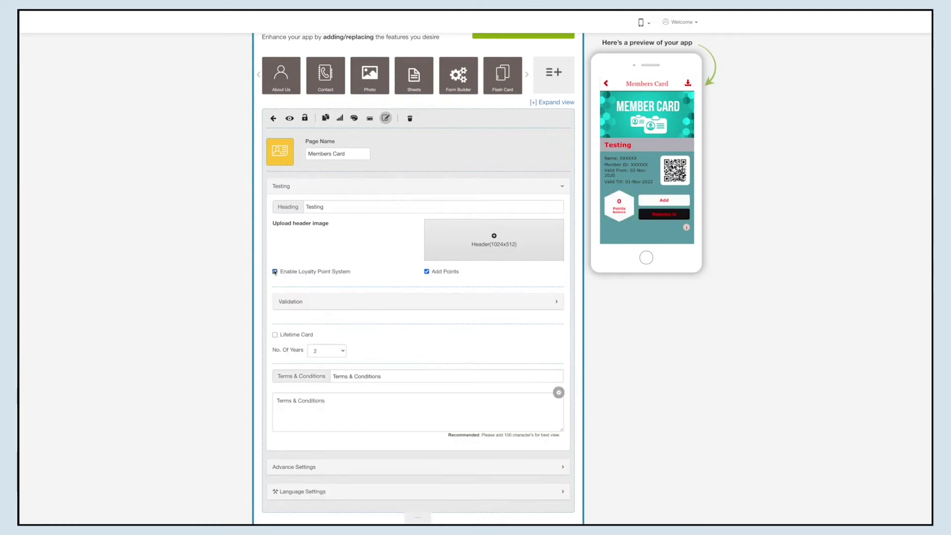
click(426, 272)
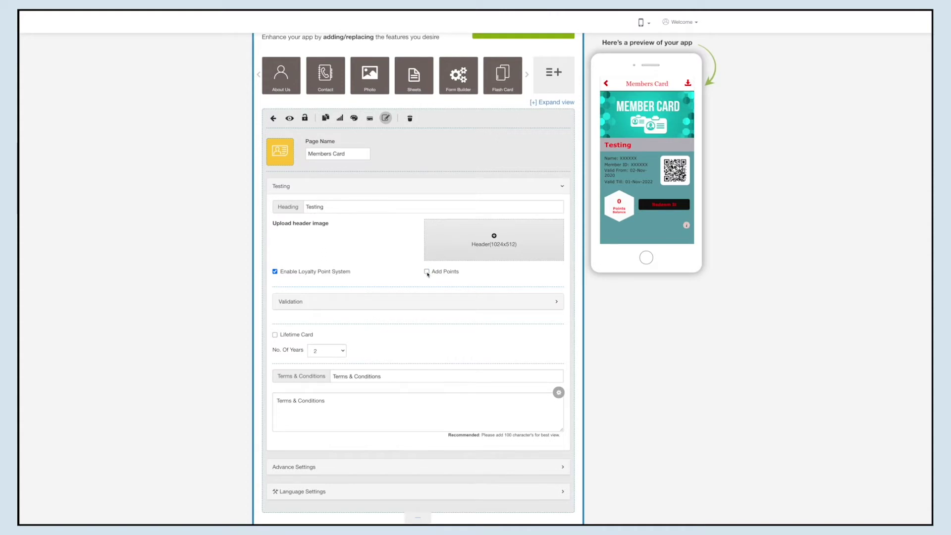
click(427, 272)
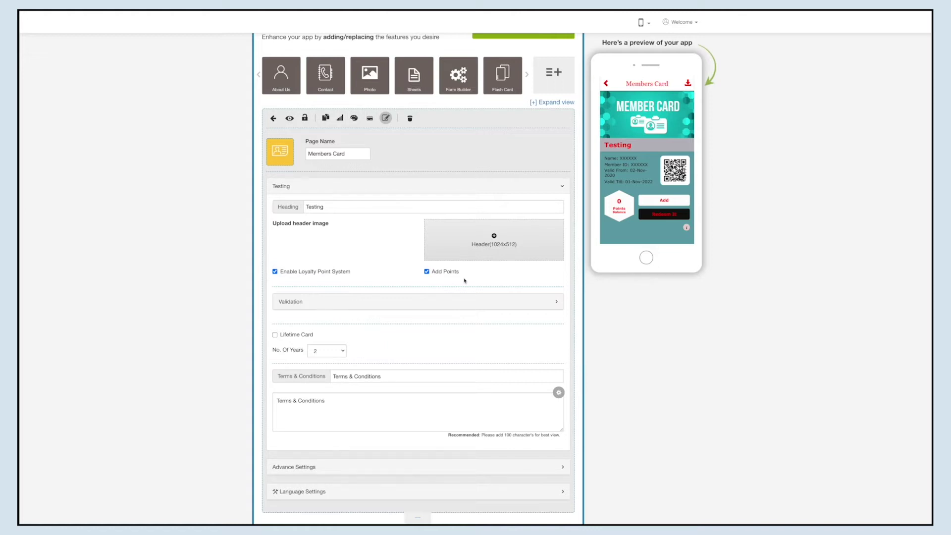
In Validation, generate the new unlock code 9726, regenerate its QR code, and keep check-in points enabled.
click(484, 301)
scroll(432, 297, down, 4)
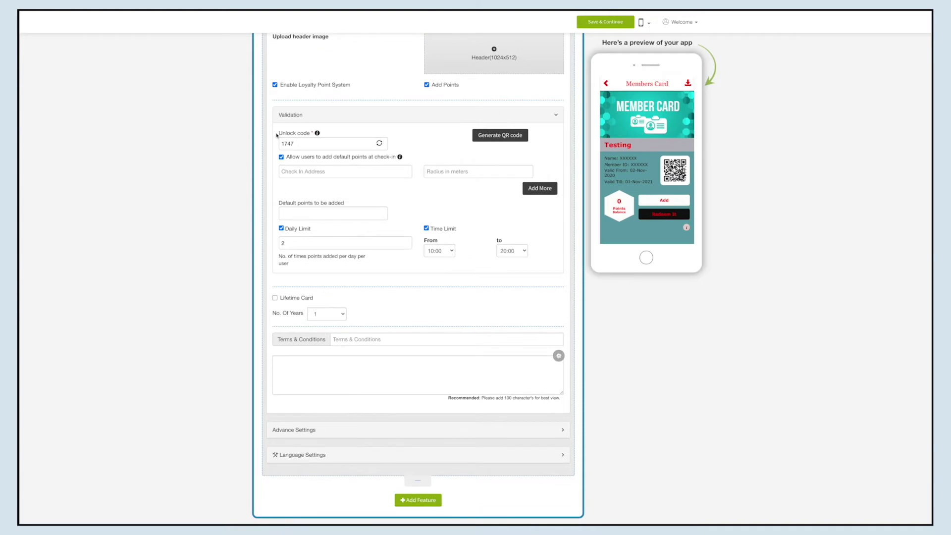
click(305, 144)
click(379, 144)
click(510, 135)
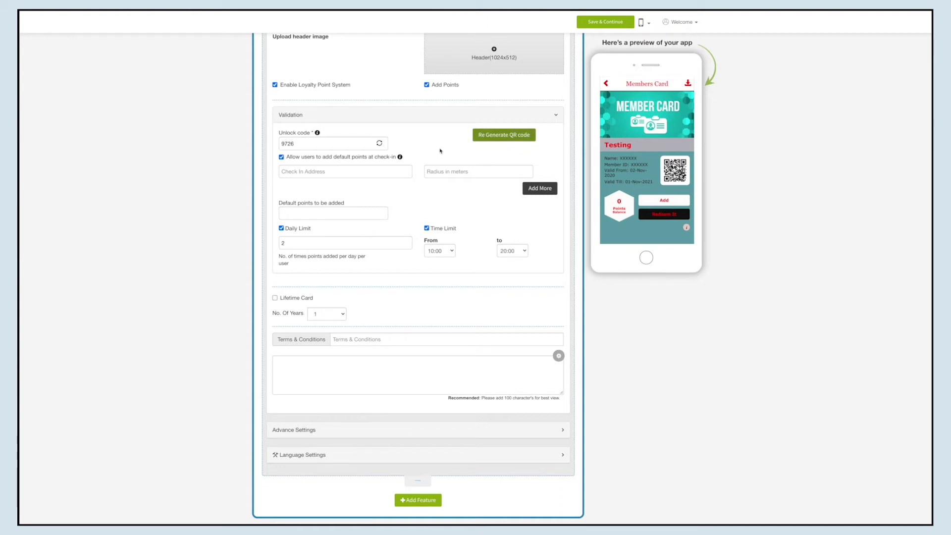
click(282, 157)
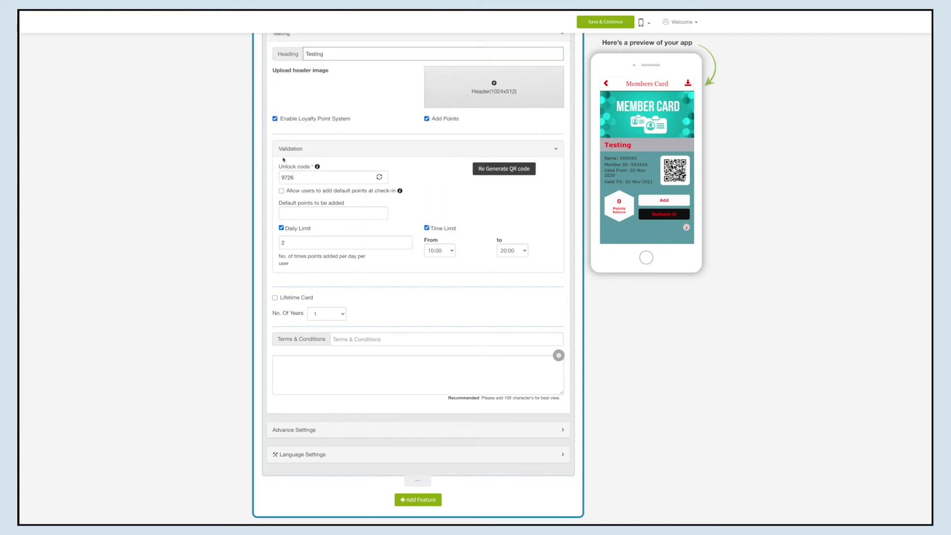
click(282, 192)
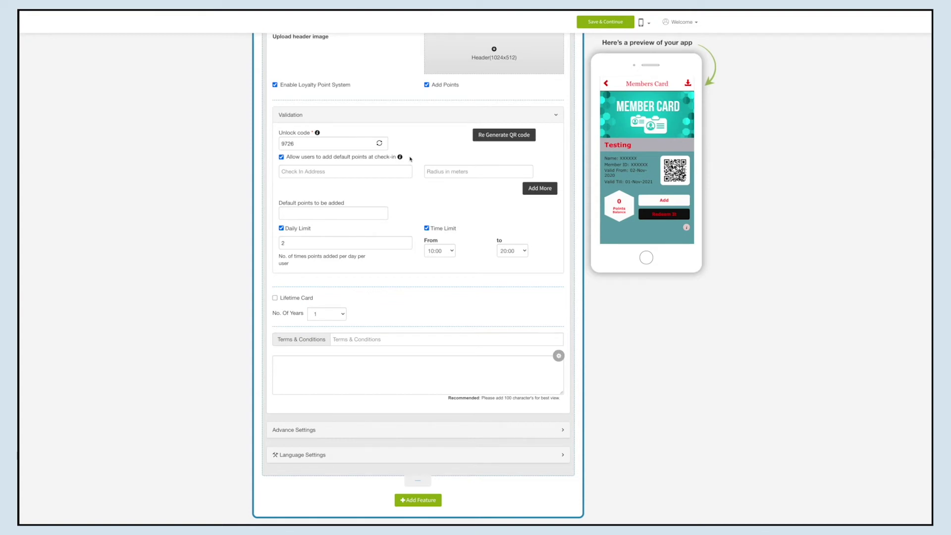
Set the check-in address to Noida, Uttar Pradesh, India with a 10-meter radius.
click(383, 167)
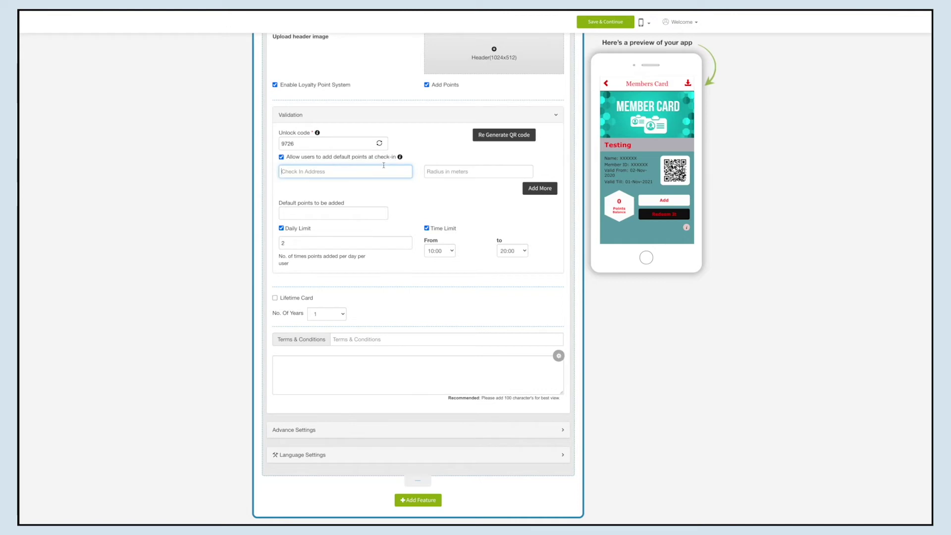
text(noi)
click(322, 181)
click(475, 174)
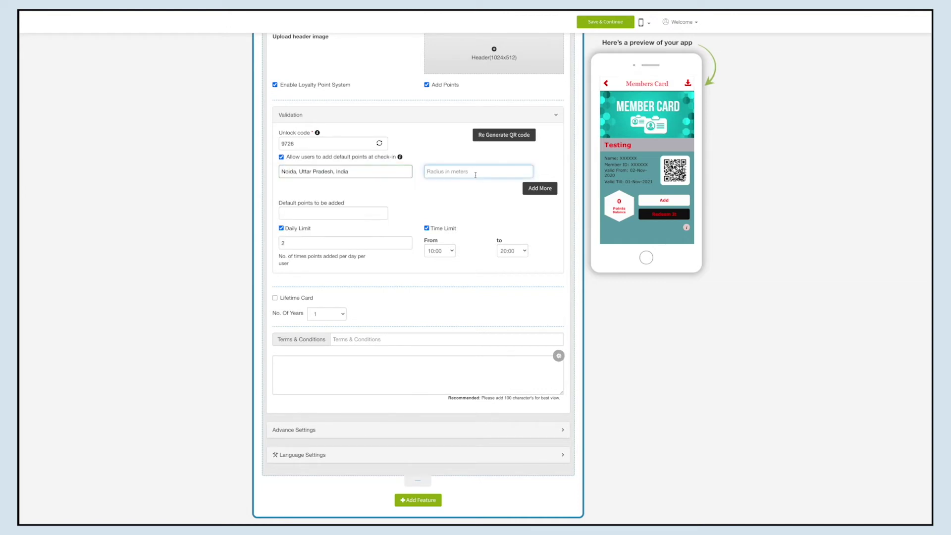
text(10)
click(452, 188)
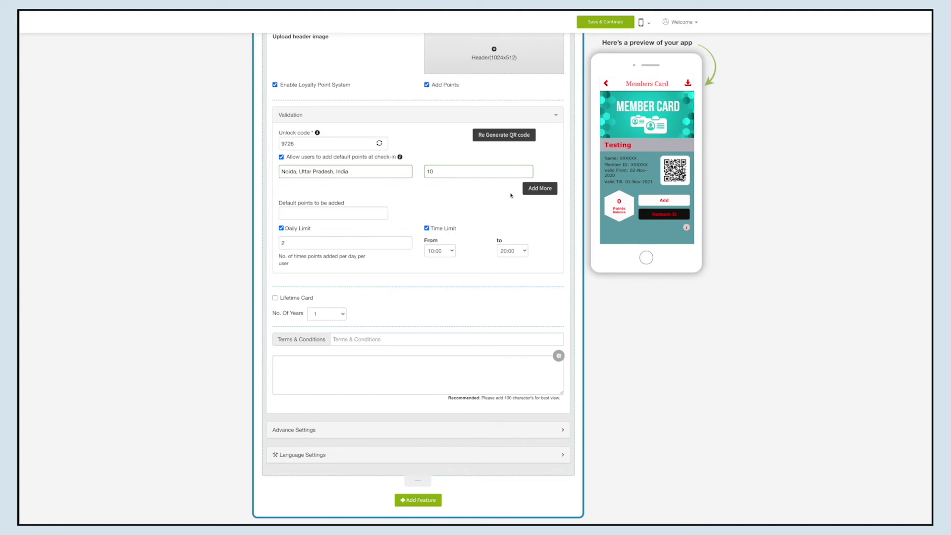
Add an extra check-in location row, then delete it again.
click(528, 192)
click(547, 173)
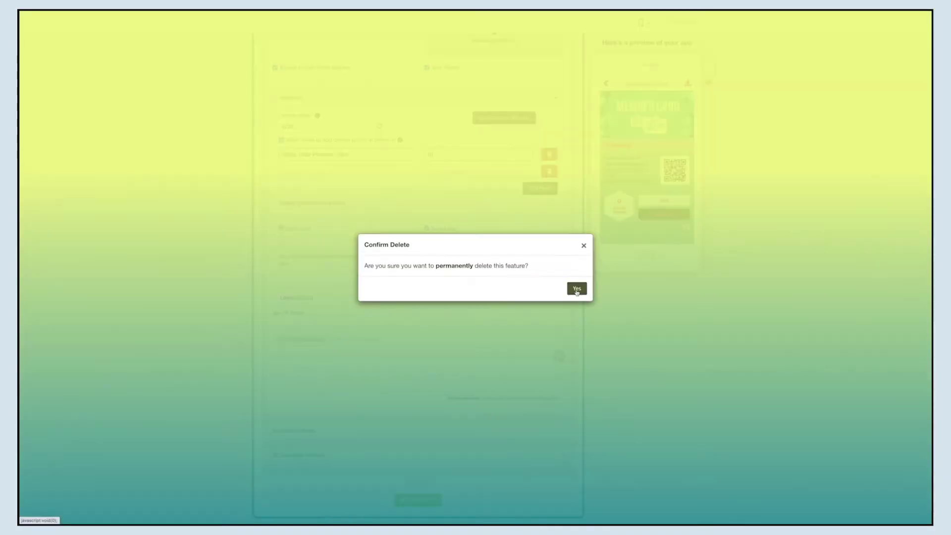
click(576, 290)
click(342, 214)
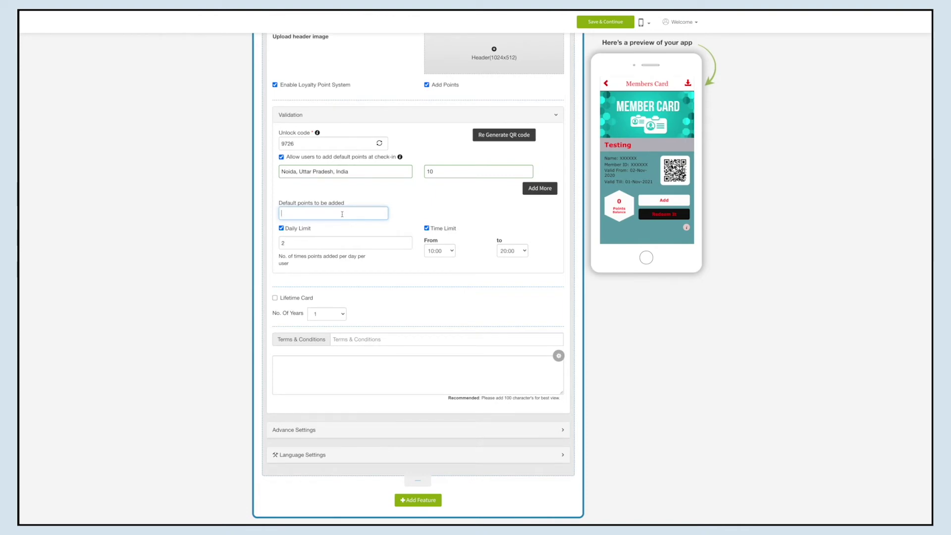
Award 10 default points at check-in with a daily limit of 2 per user.
text(10)
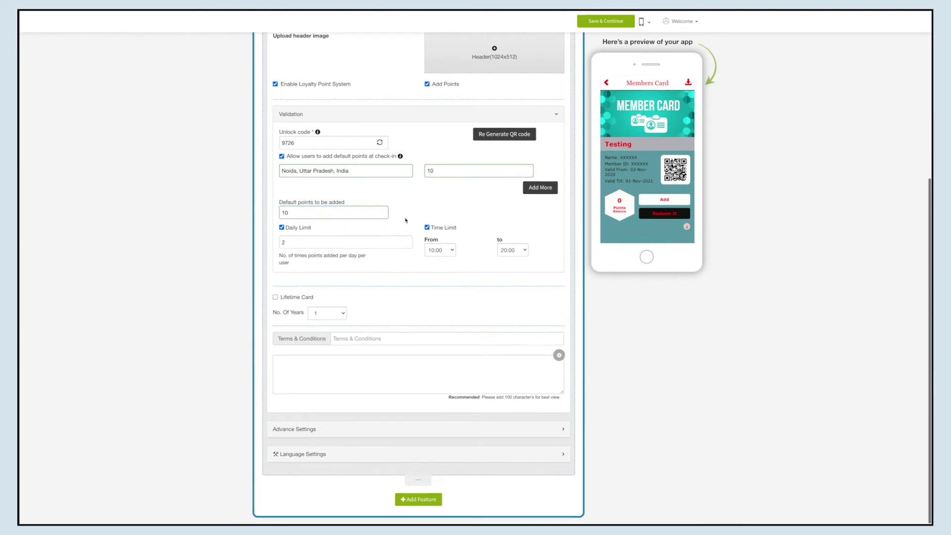
click(281, 230)
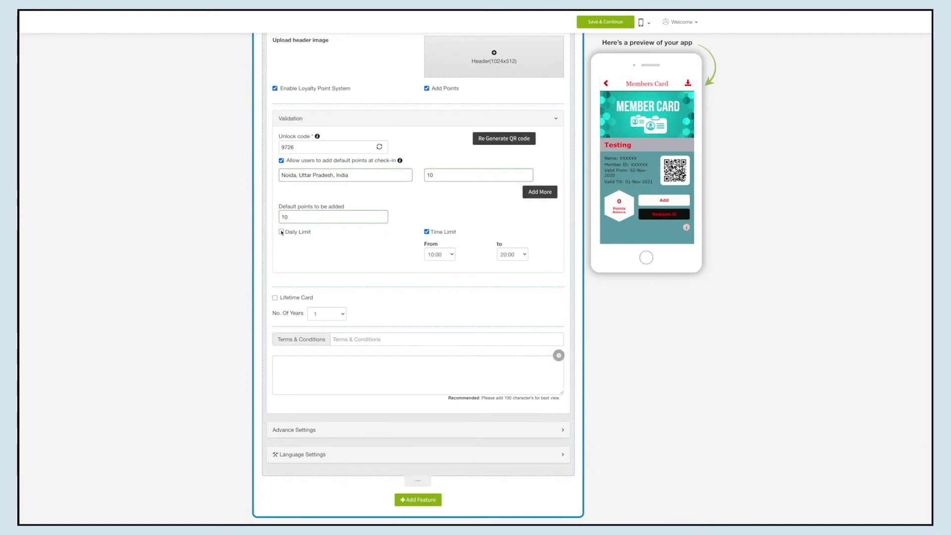
click(280, 232)
click(289, 241)
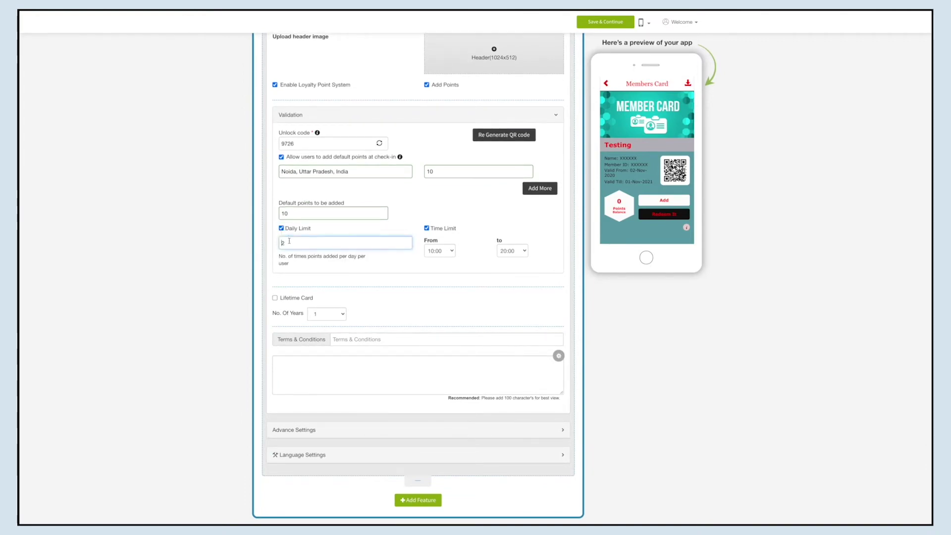
key(BackSpace)
text(2)
click(428, 227)
Keep the check-in time limit on, with a 10:00 to 20:00 window.
click(427, 228)
click(427, 229)
click(446, 250)
click(449, 252)
click(510, 251)
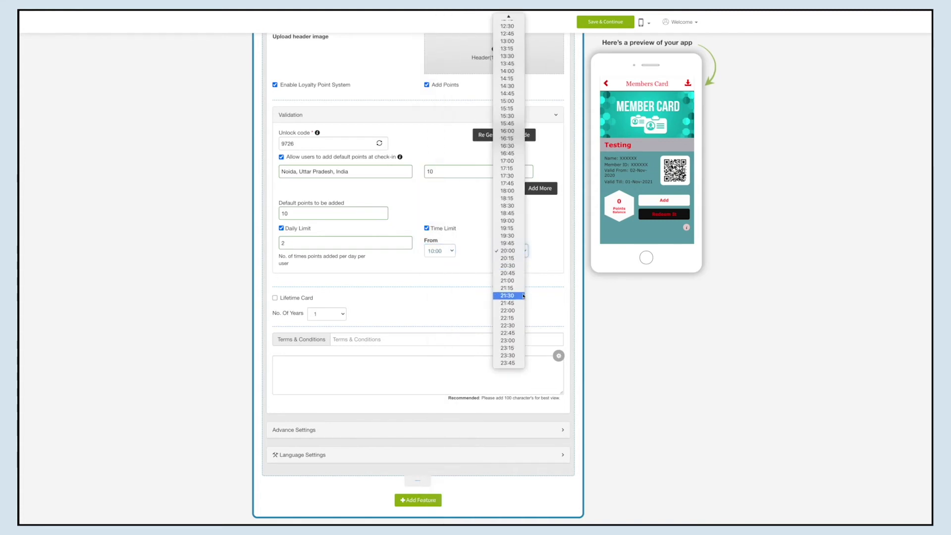
click(520, 253)
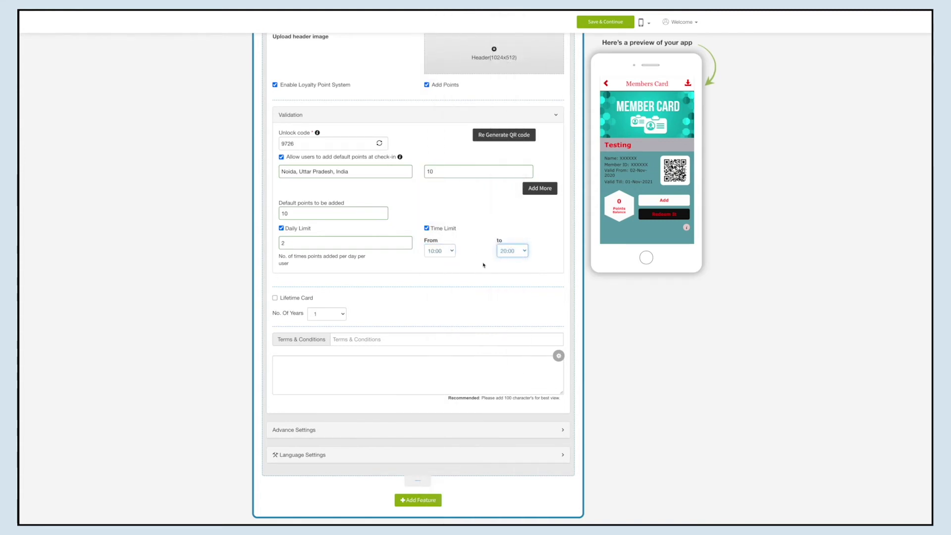
Turn off lifetime validity and make the card expire after 2 years.
click(275, 298)
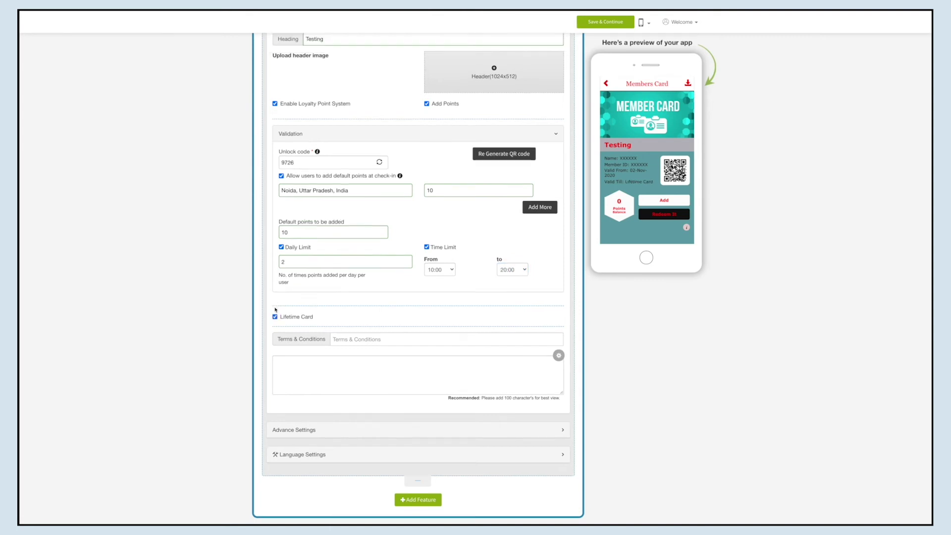
click(275, 317)
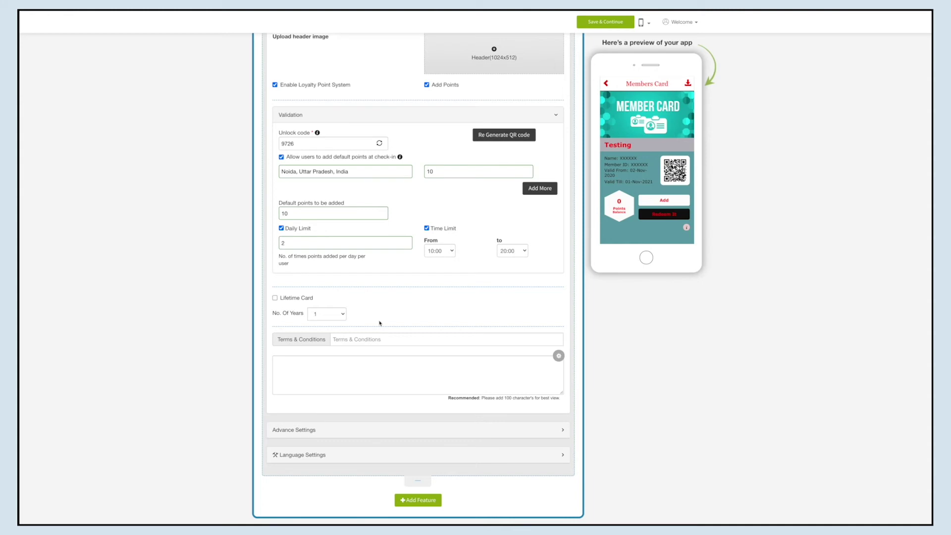
click(343, 315)
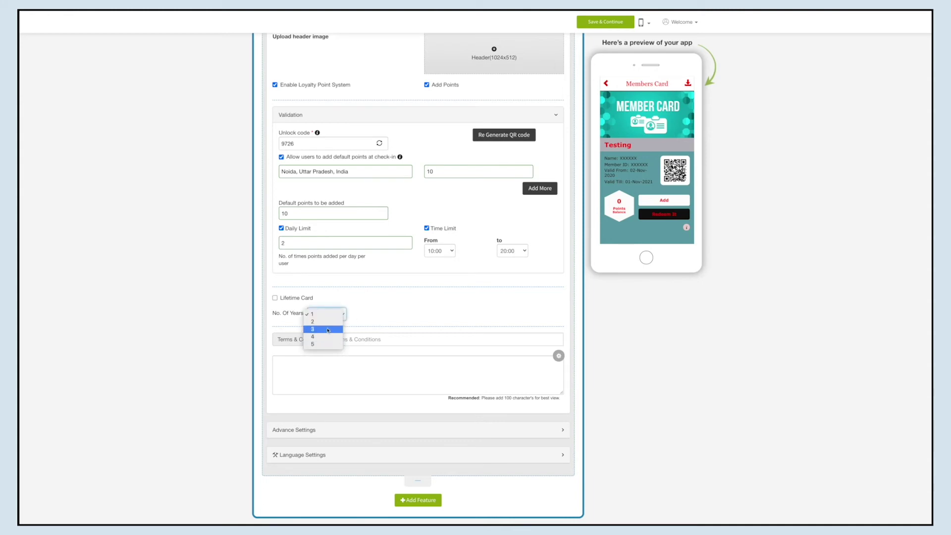
click(327, 322)
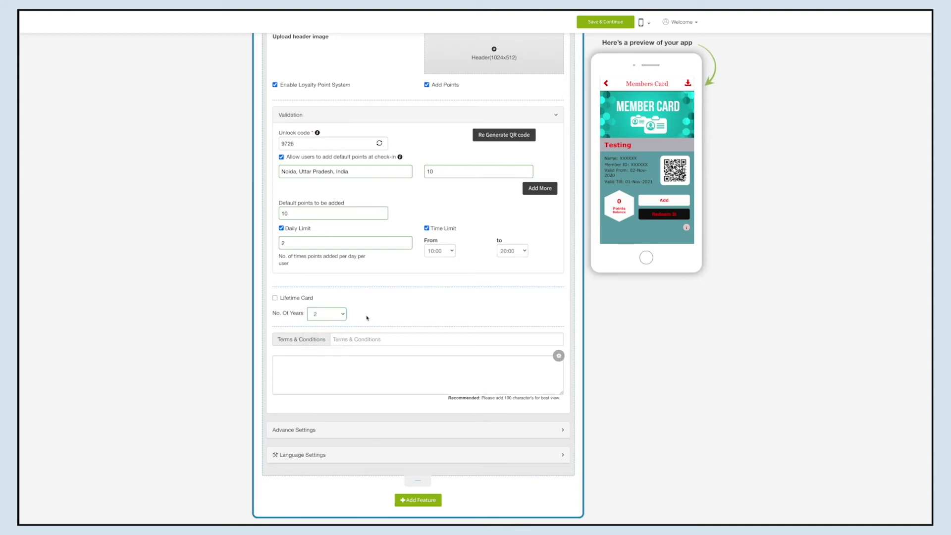
Clear the old terms text, title the section 'Terms & Conditions', and expand Advance Settings.
click(312, 365)
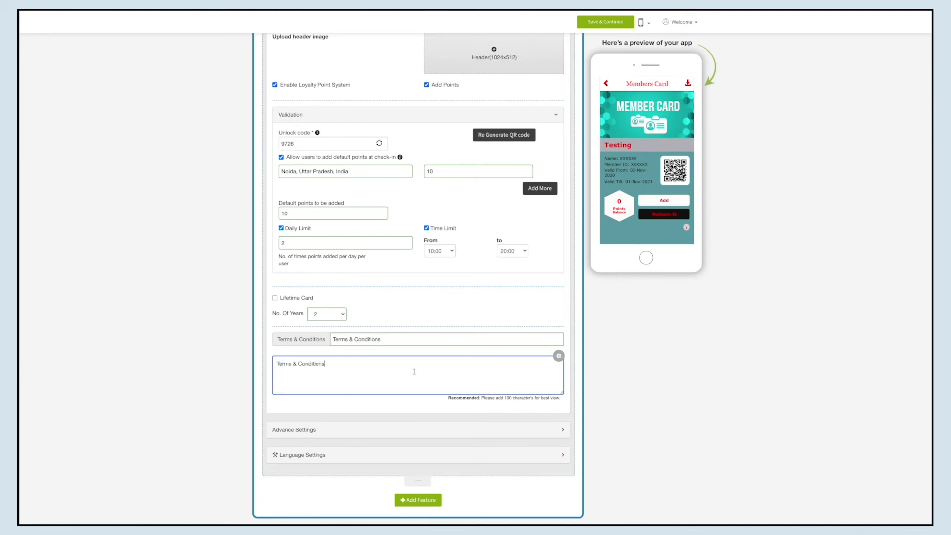
key(ctrl+a)
key(BackSpace)
click(345, 341)
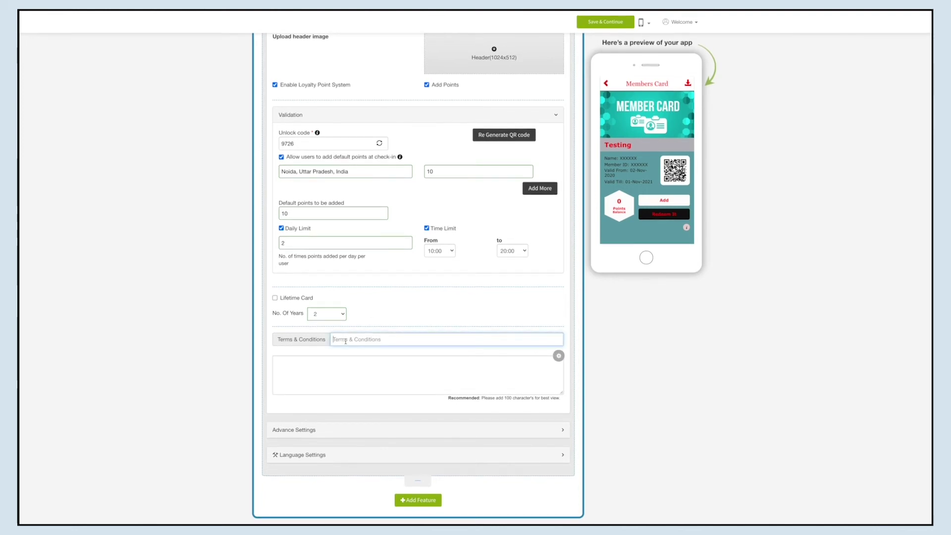
text(Terms & Conditions)
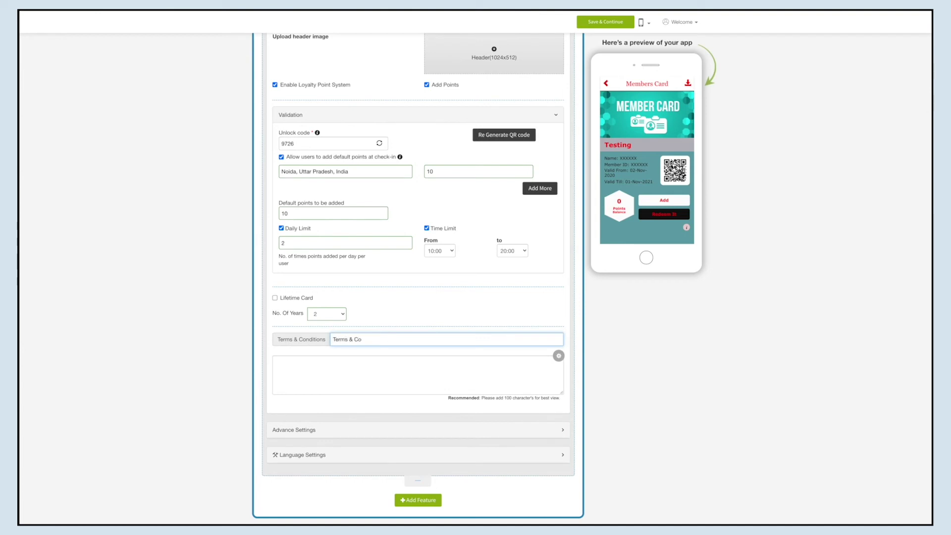
click(342, 438)
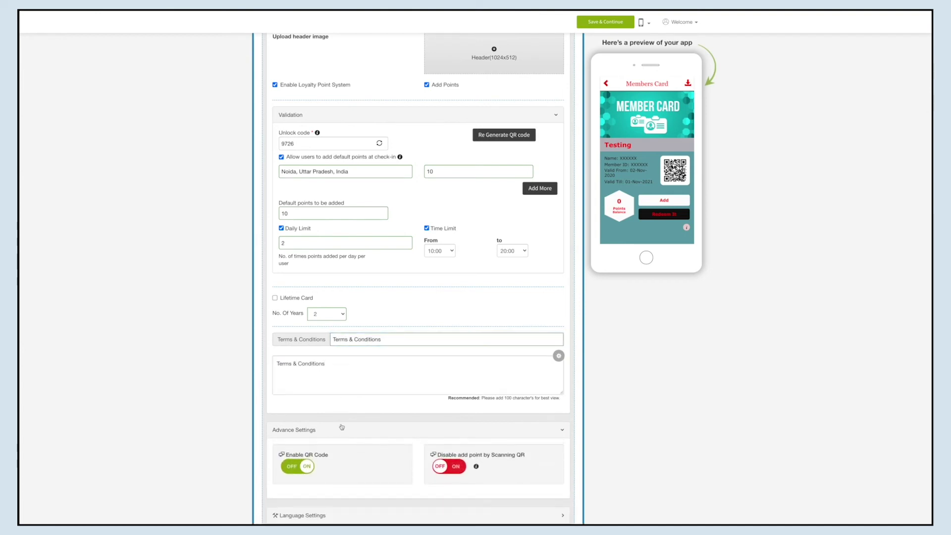
Leave Enable QR Code on and QR-scan point disabling off, then expand Language Settings.
scroll(340, 425, down, 1)
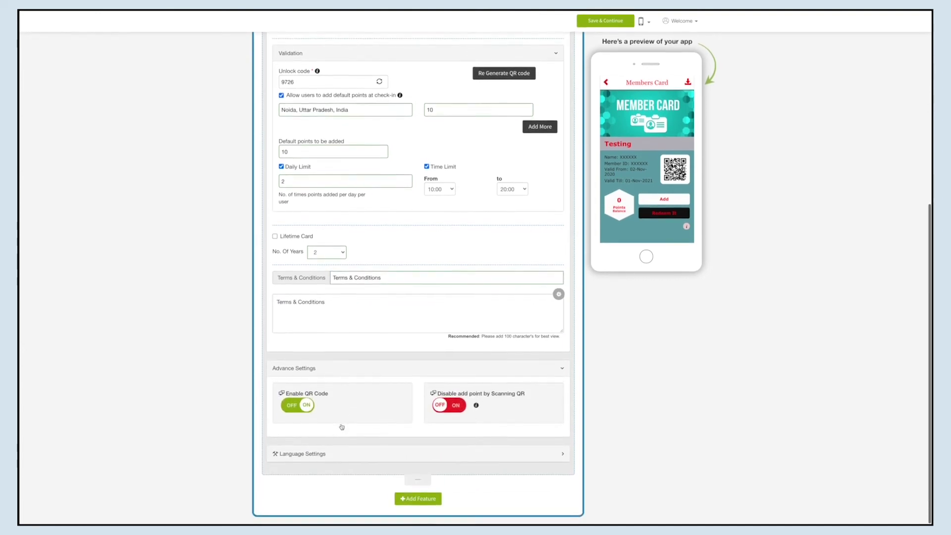
click(305, 409)
click(306, 410)
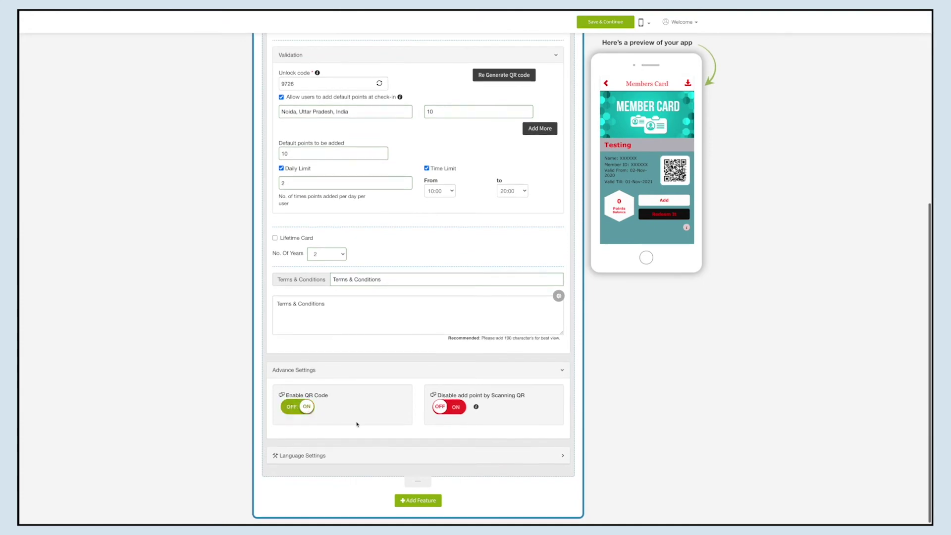
click(453, 409)
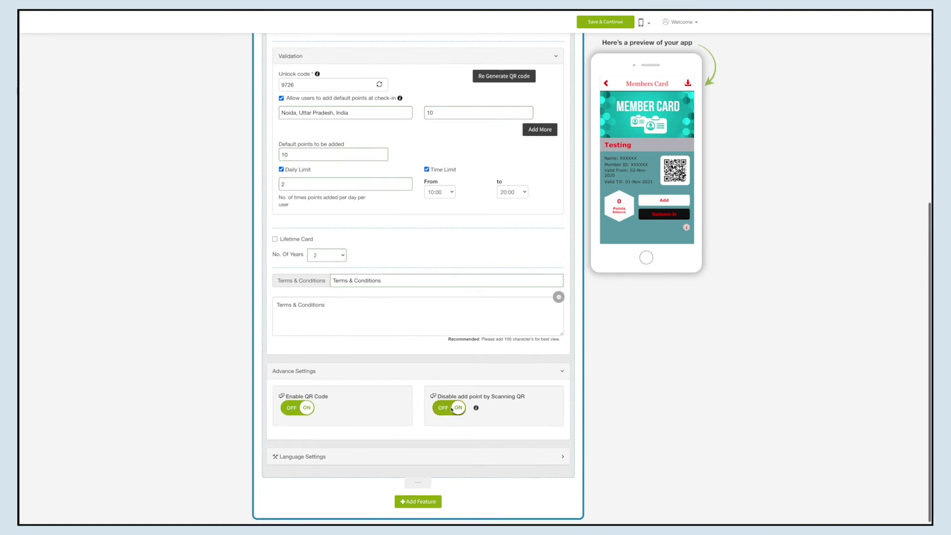
click(444, 410)
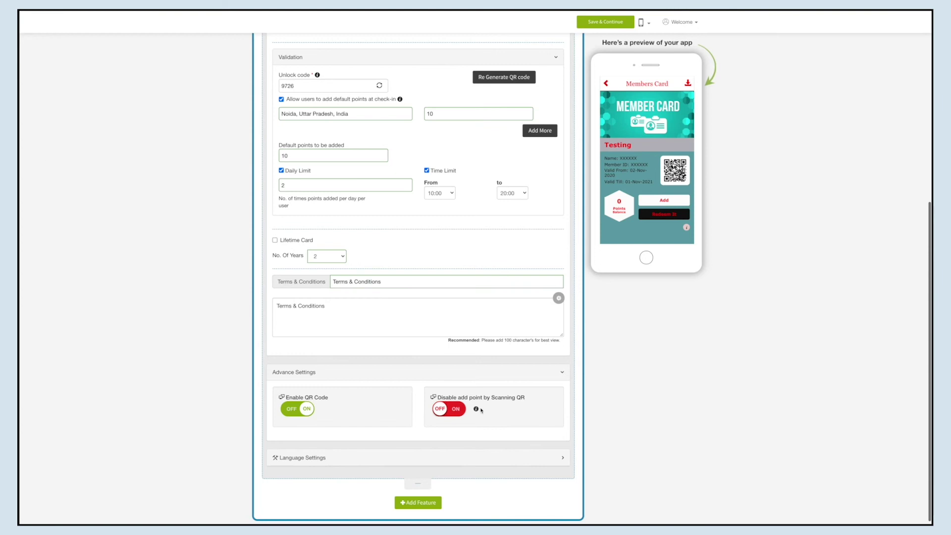
mouse_move(478, 411)
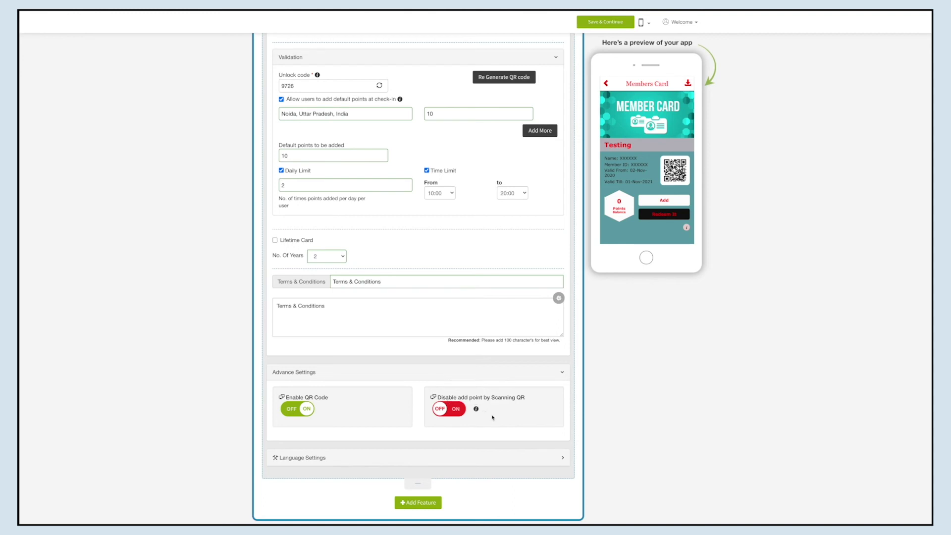
scroll(493, 417, down, 1)
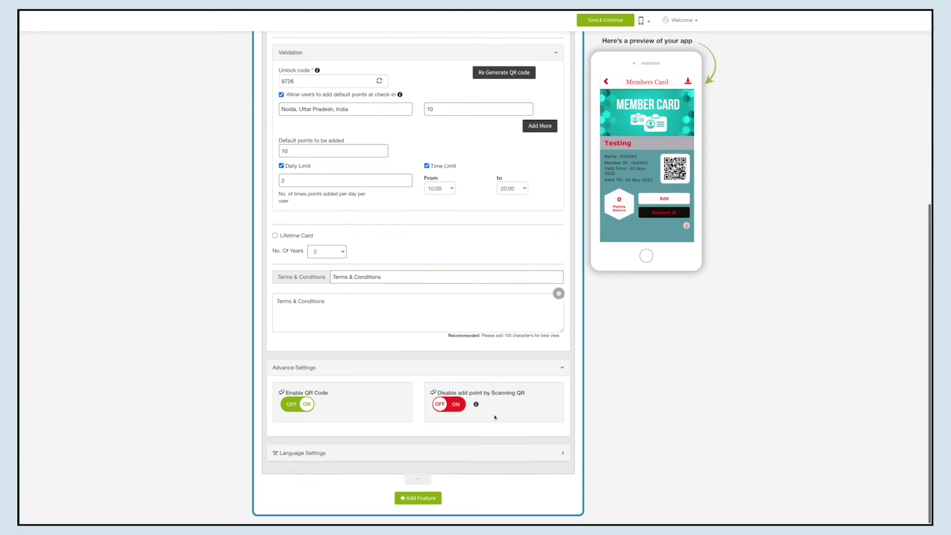
click(423, 460)
Review the language strings such as 'Add', 'Already have an account?' and 'Available points'.
scroll(423, 461, down, 8)
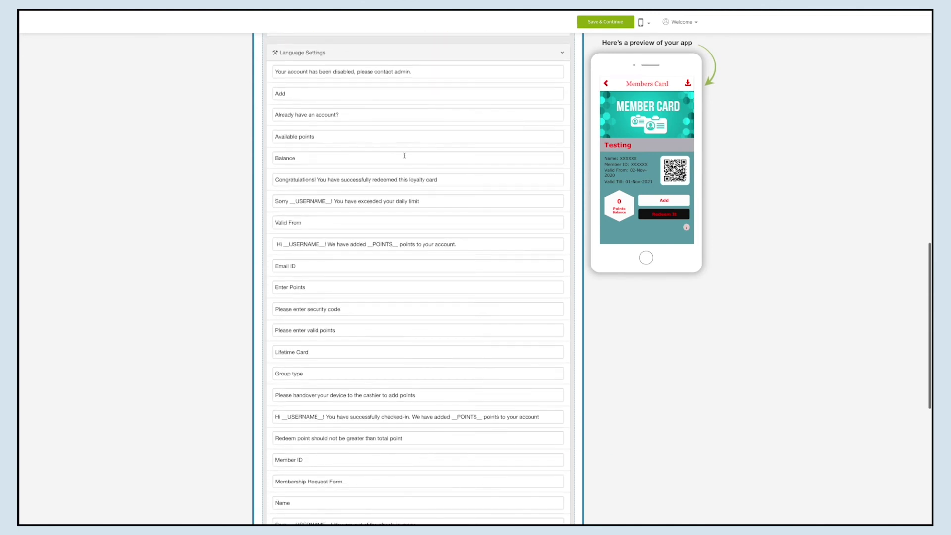
click(365, 95)
click(365, 116)
click(366, 138)
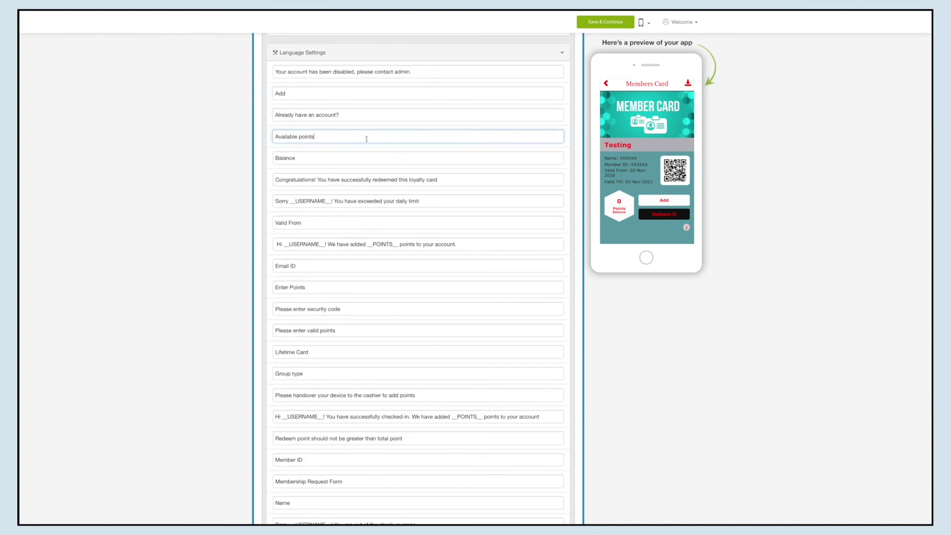
scroll(367, 139, down, 7)
scroll(373, 142, up, 12)
Collapse the Language Settings, Validation, Testing and Advance Settings sections.
click(401, 285)
scroll(410, 291, up, 4)
click(393, 247)
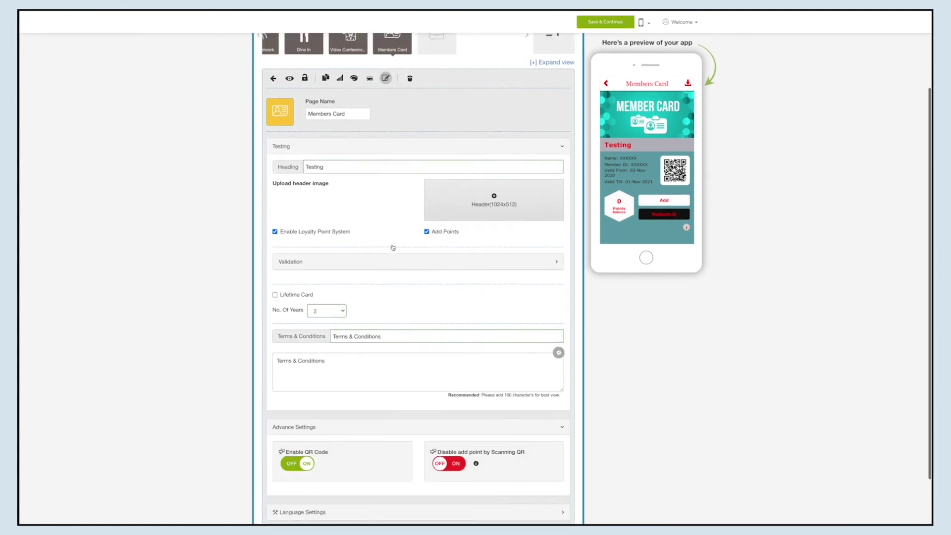
scroll(393, 247, up, 2)
click(393, 247)
click(404, 270)
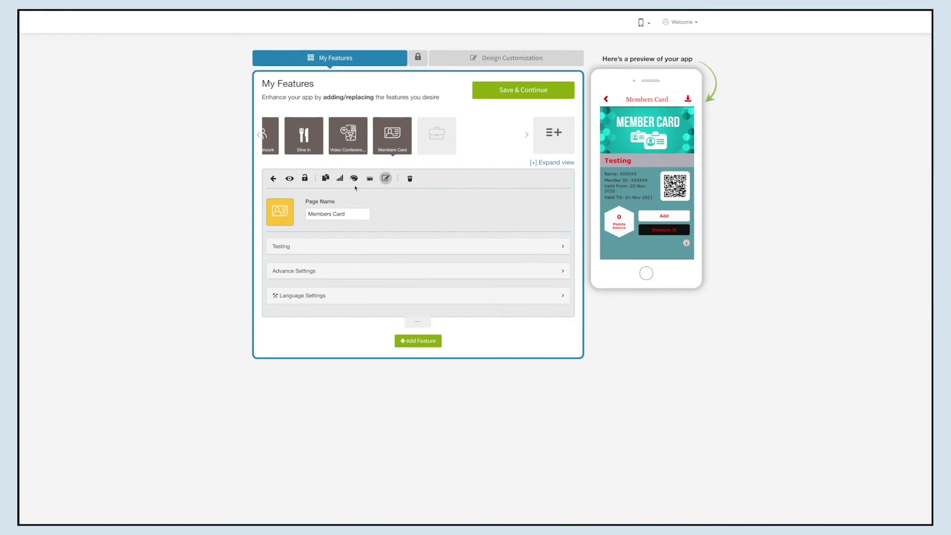
Browse the page background library, solid colours and custom image upload options.
click(354, 179)
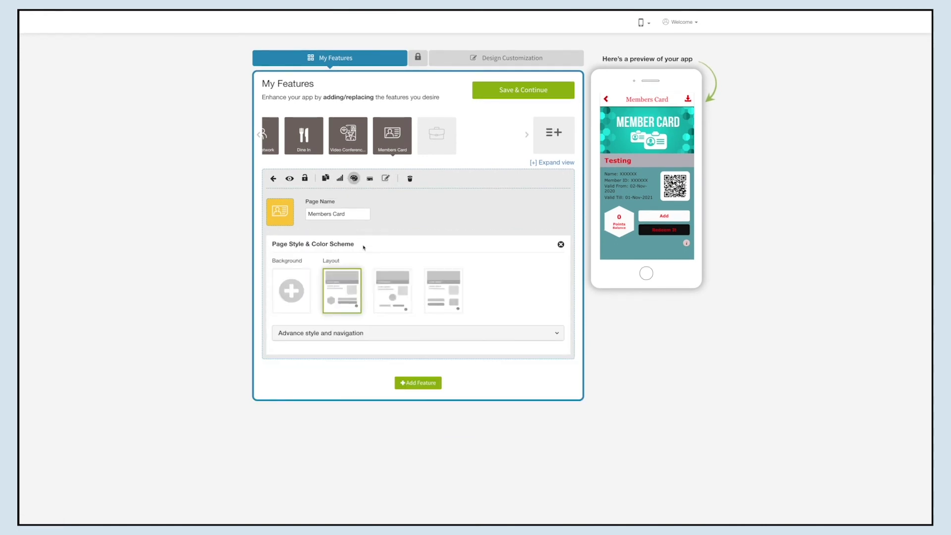
click(297, 289)
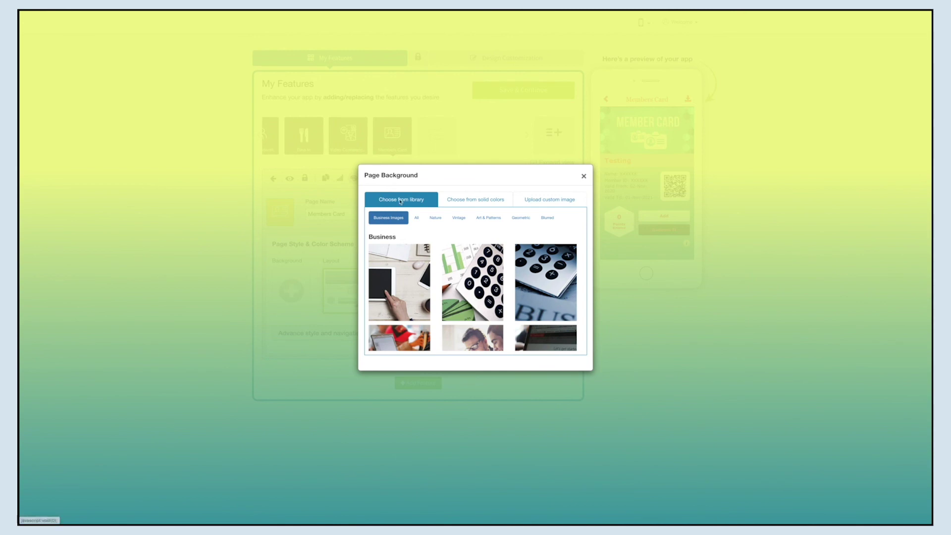
scroll(474, 298, down, 3)
scroll(474, 299, up, 3)
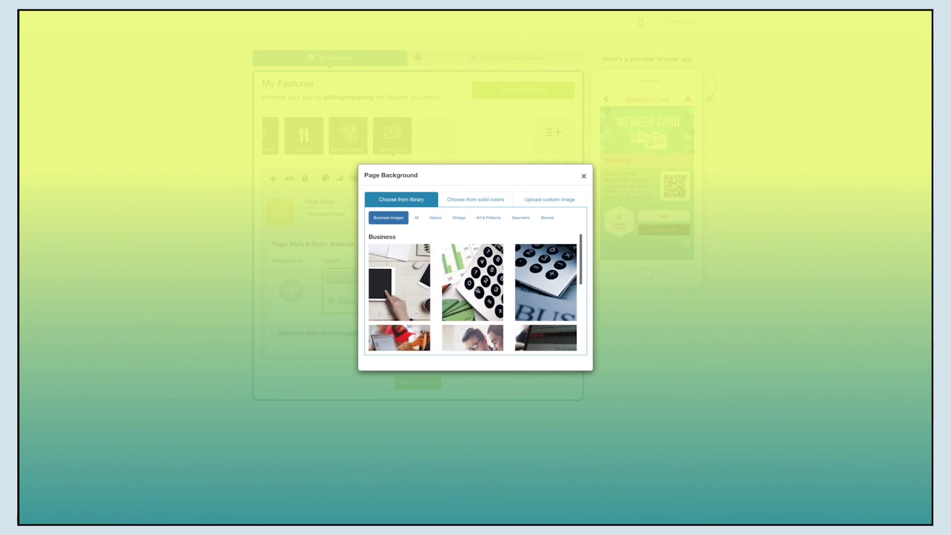
click(454, 203)
click(556, 190)
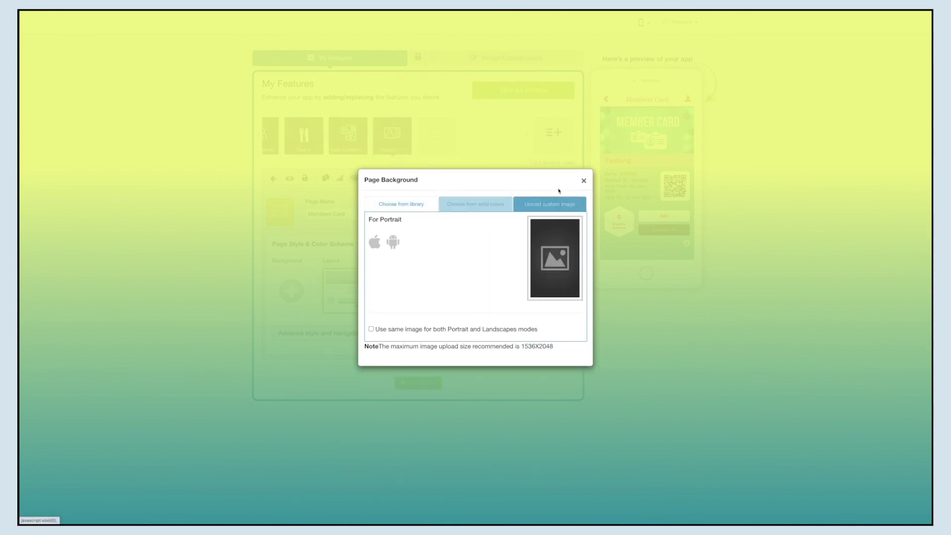
Close the background dialog unchanged and choose the third card layout.
click(584, 182)
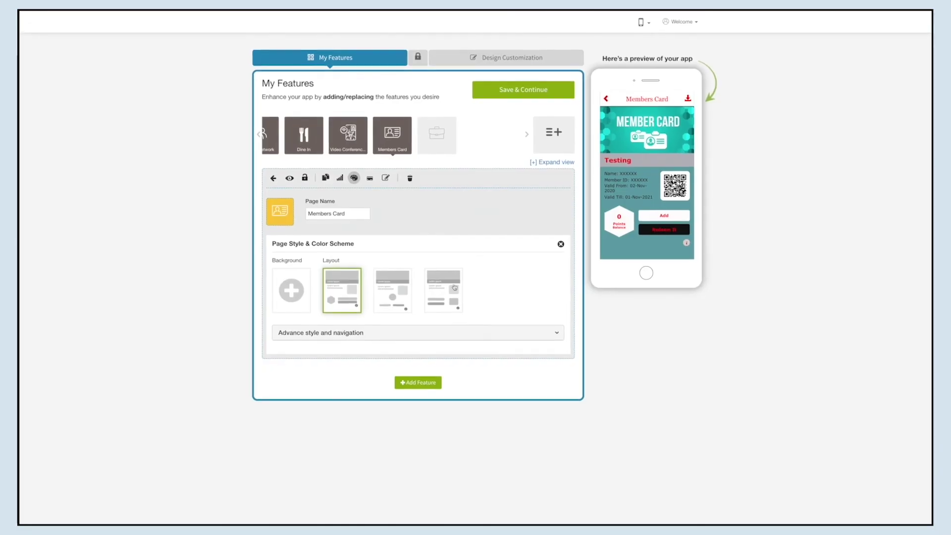
click(384, 301)
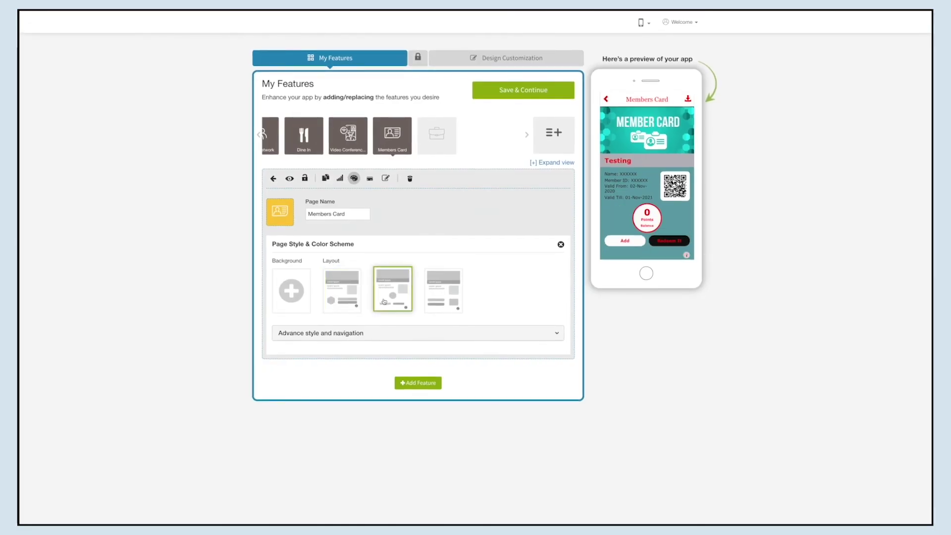
click(428, 304)
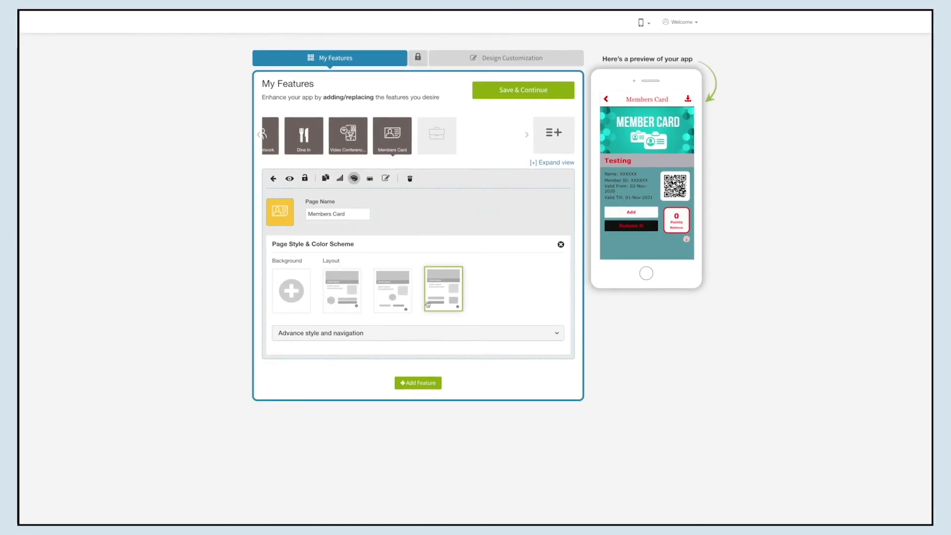
click(451, 335)
Save the Members Card feature with Save & Continue.
scroll(452, 337, down, 1)
scroll(452, 337, down, 3)
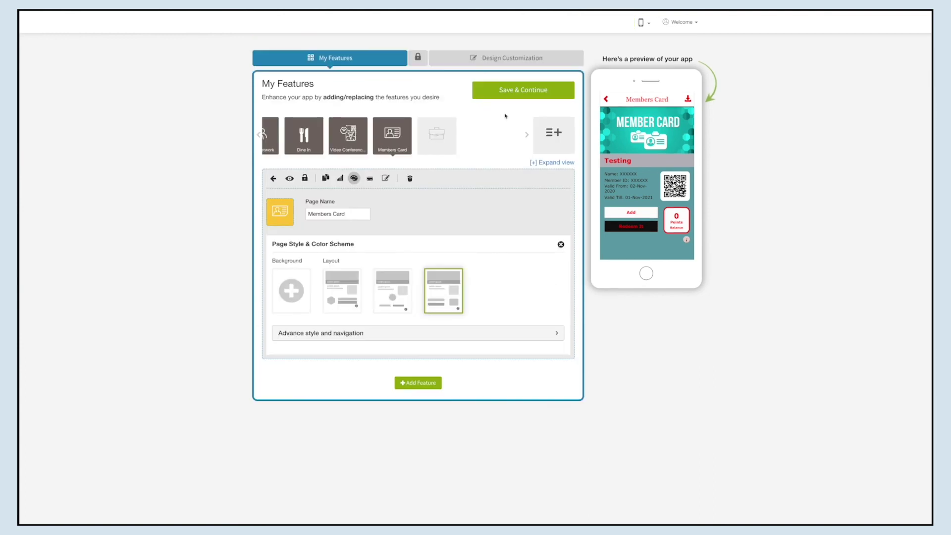
click(510, 92)
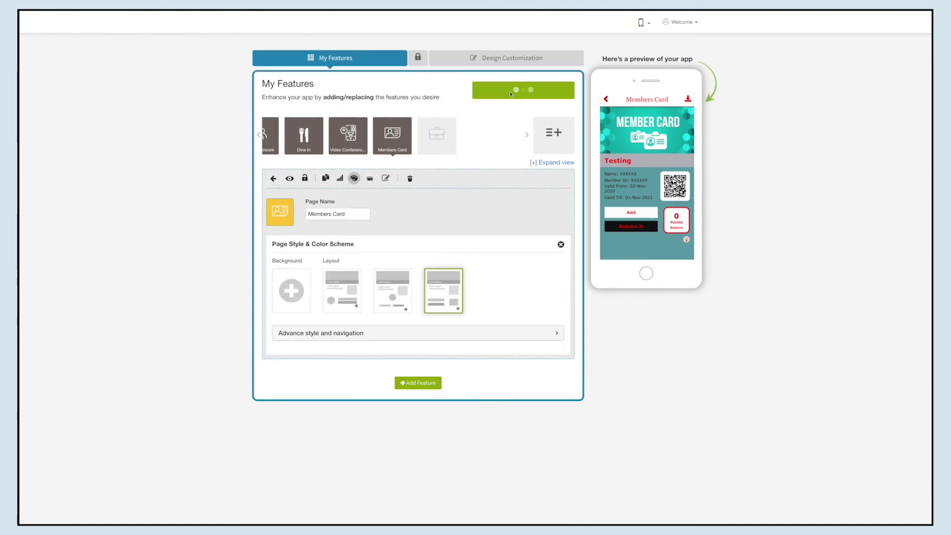